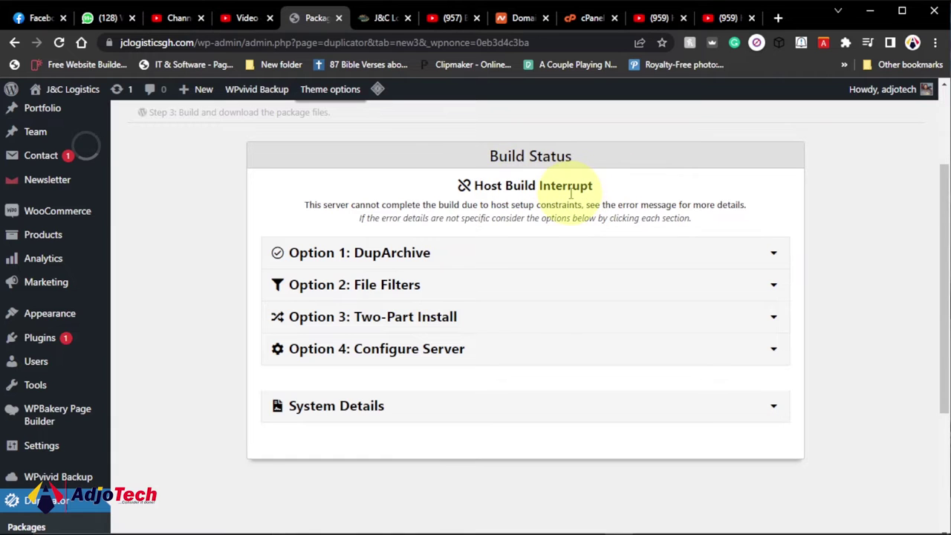
Step: Show Duplicator's Packages settings, where SQL mode is currently Mysqldump
{"action": "scroll", "coordinate": [320, 338], "scroll_direction": "down", "scroll_amount": 2}
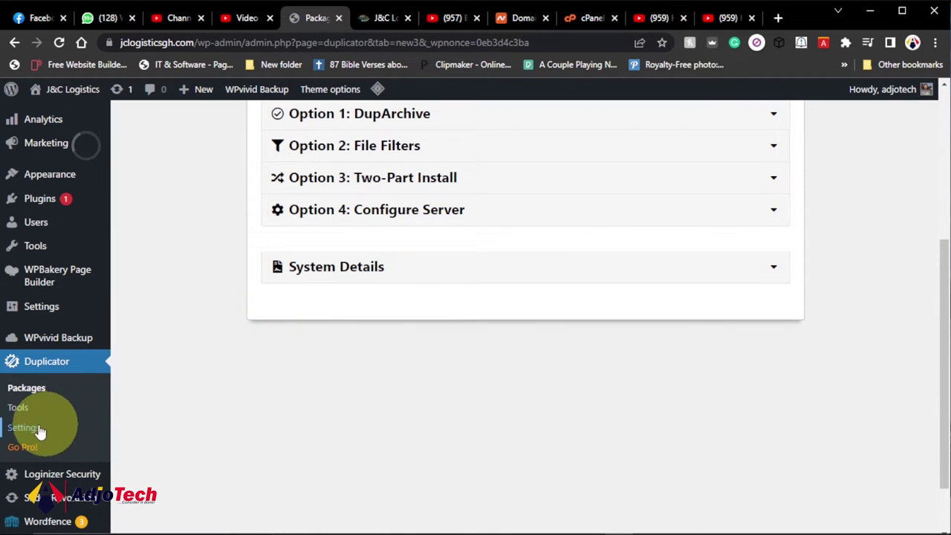
{"action": "left_click", "coordinate": [35, 428]}
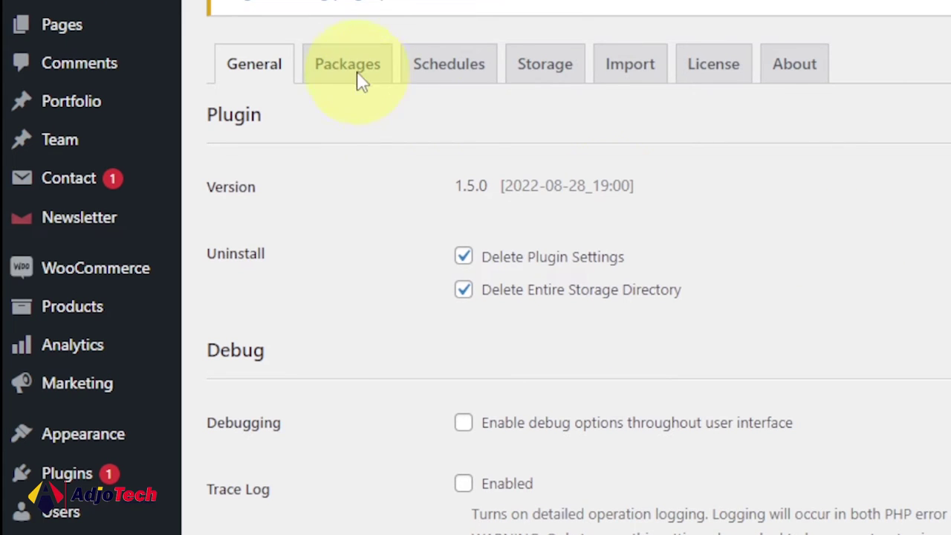
{"action": "left_click", "coordinate": [363, 74]}
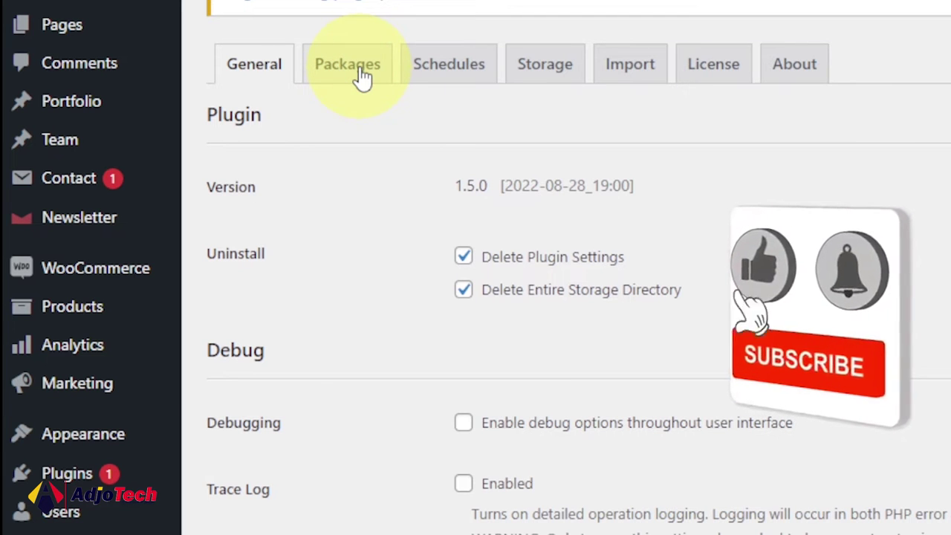
{"action": "left_click", "coordinate": [363, 75]}
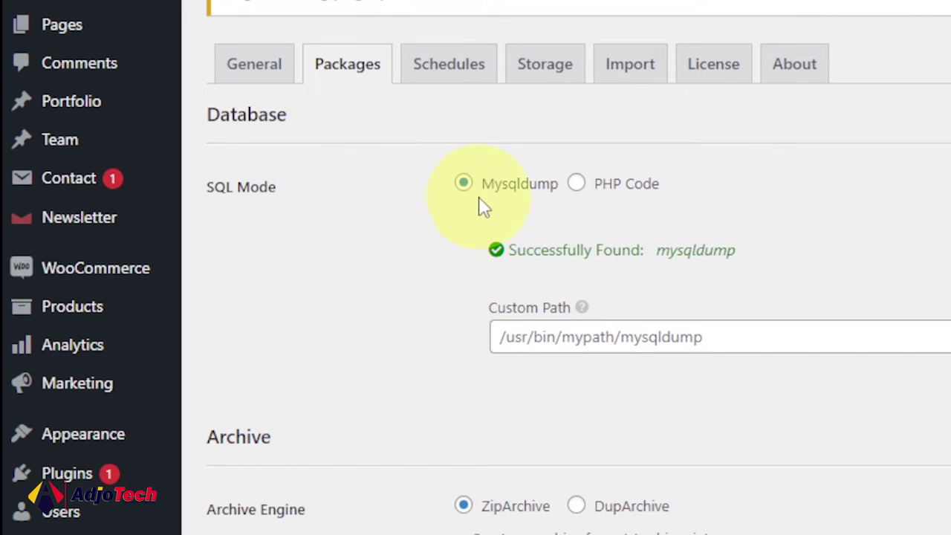
Step: Set Duplicator's SQL mode to PHP Code and save the package settings
{"action": "left_click", "coordinate": [577, 184]}
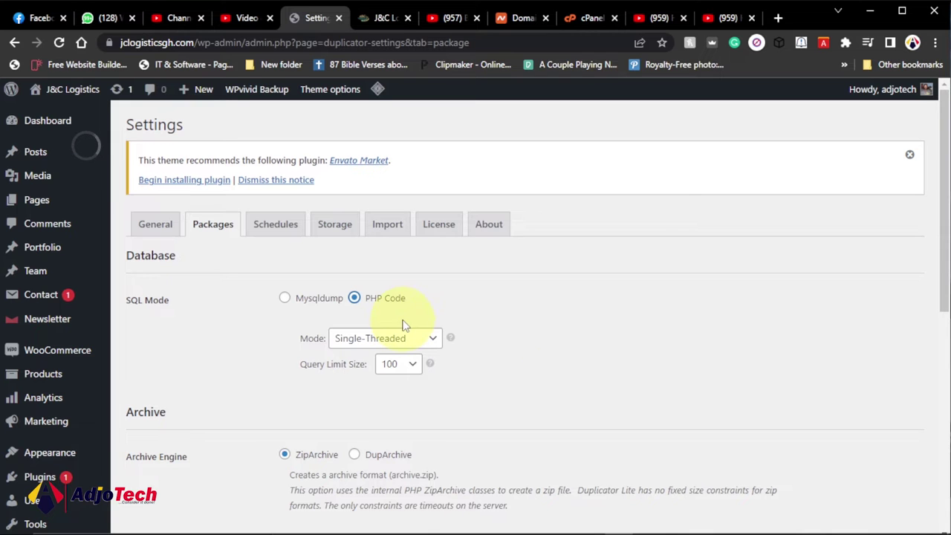
{"action": "scroll", "coordinate": [513, 329], "scroll_direction": "down", "scroll_amount": 2}
{"action": "scroll", "coordinate": [505, 332], "scroll_direction": "down", "scroll_amount": 3}
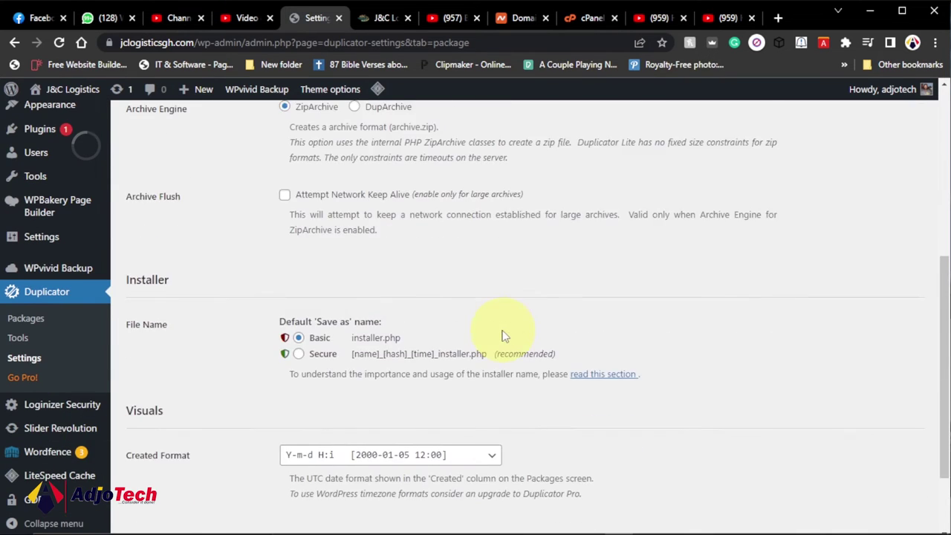
{"action": "scroll", "coordinate": [501, 335], "scroll_direction": "down", "scroll_amount": 1}
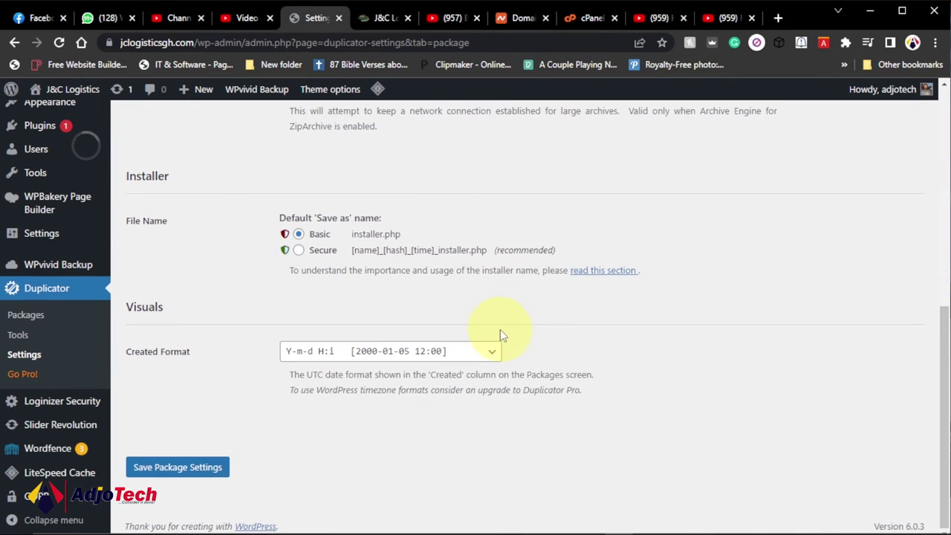
{"action": "left_click", "coordinate": [170, 476]}
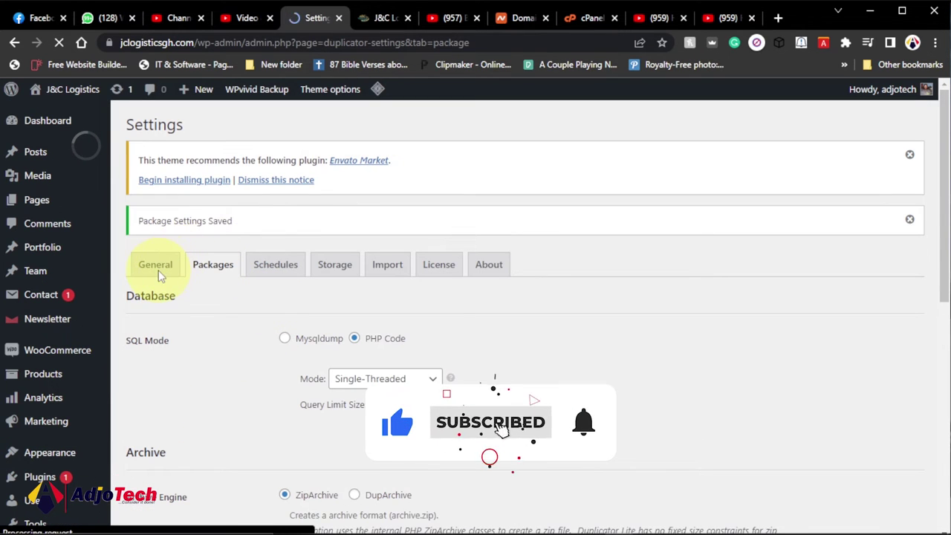
{"action": "scroll", "coordinate": [267, 336], "scroll_direction": "down", "scroll_amount": 5}
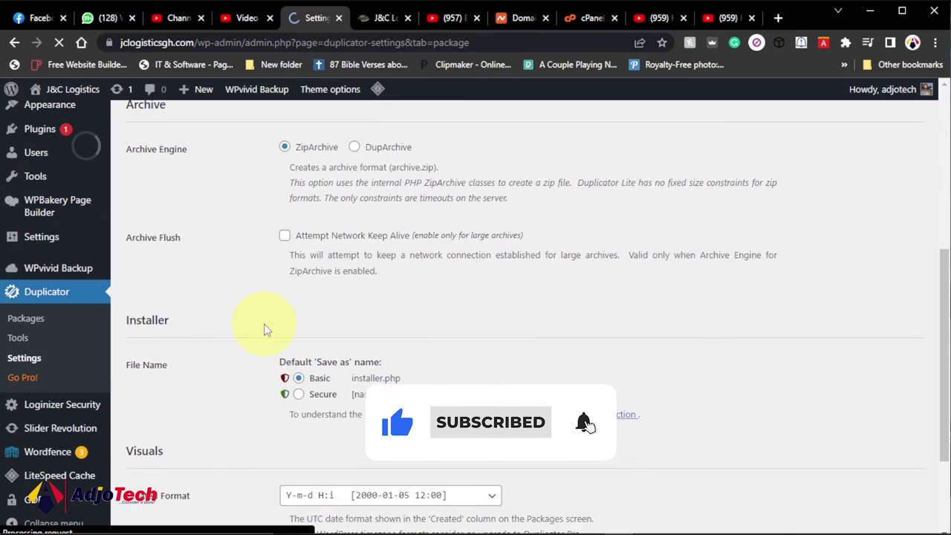
Step: Bulk-delete the old 20221017_jclogistics package from the Duplicator package list
{"action": "left_click", "coordinate": [26, 325]}
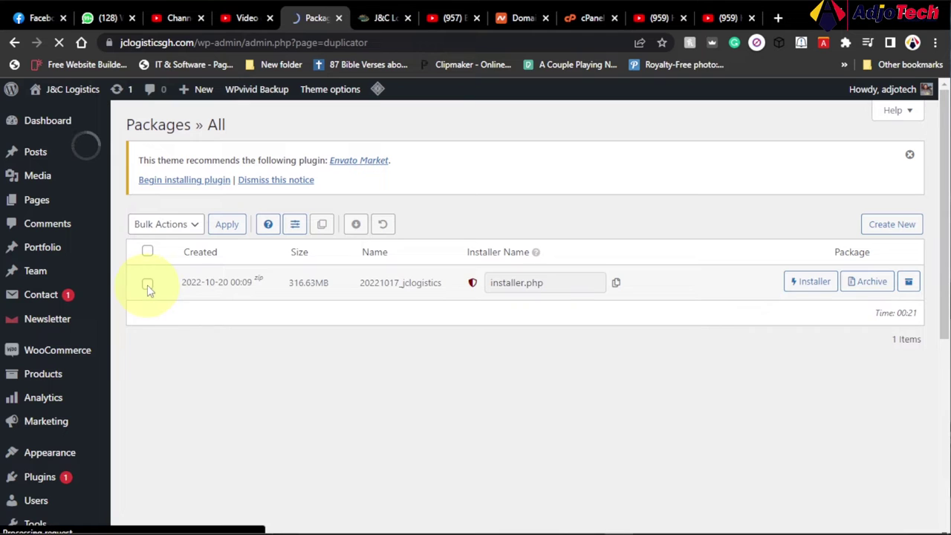
{"action": "left_click", "coordinate": [147, 287]}
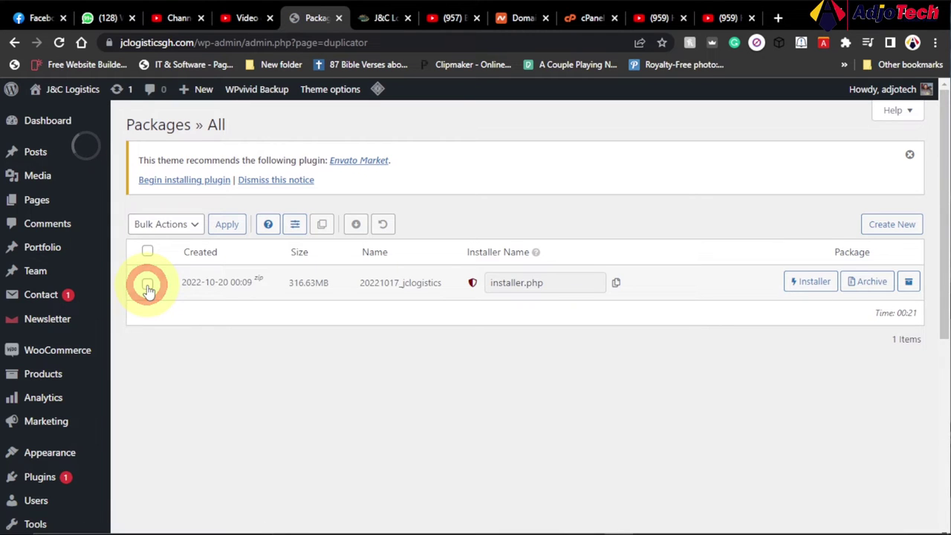
{"action": "left_click", "coordinate": [168, 225]}
{"action": "left_click", "coordinate": [160, 256]}
{"action": "left_click", "coordinate": [229, 227]}
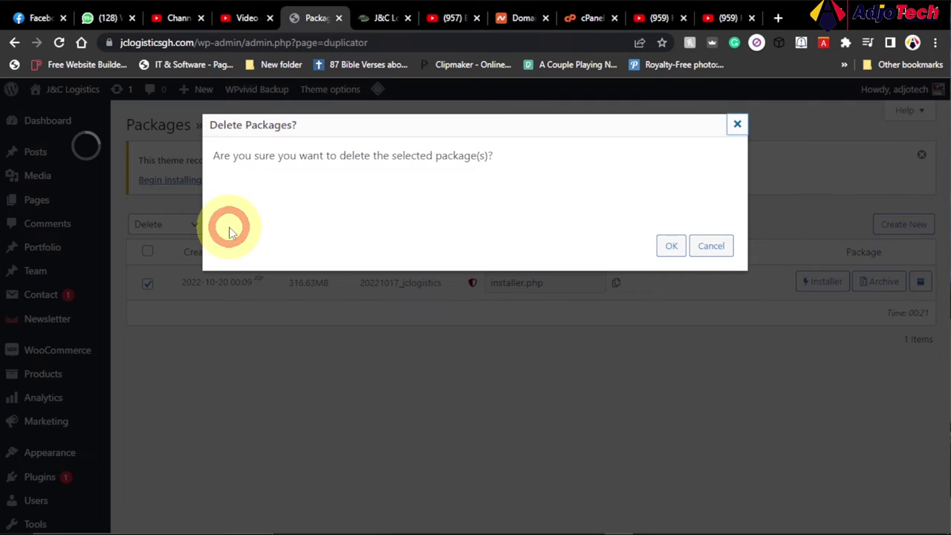
{"action": "left_click", "coordinate": [667, 249]}
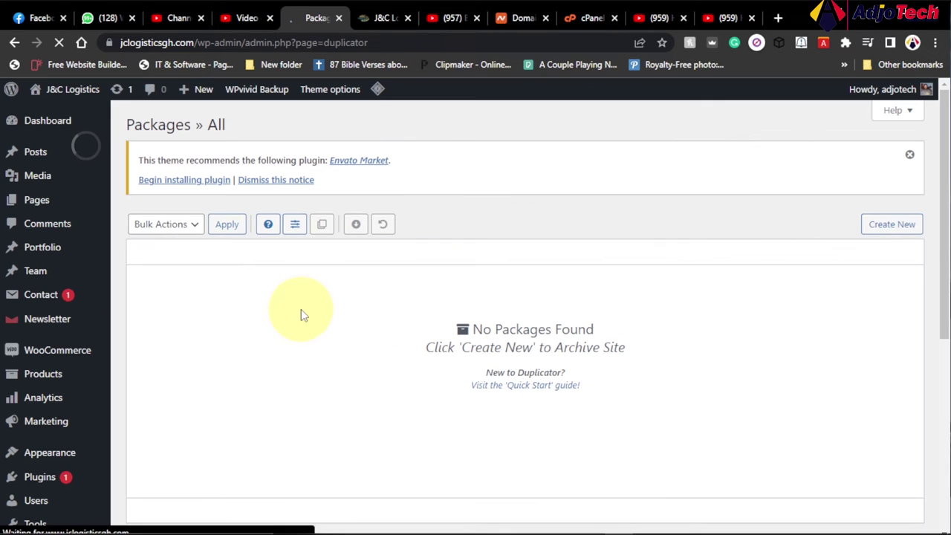
Step: Create a new package with the default name 20221017_jclogistics and run the site scan
{"action": "left_click", "coordinate": [882, 231]}
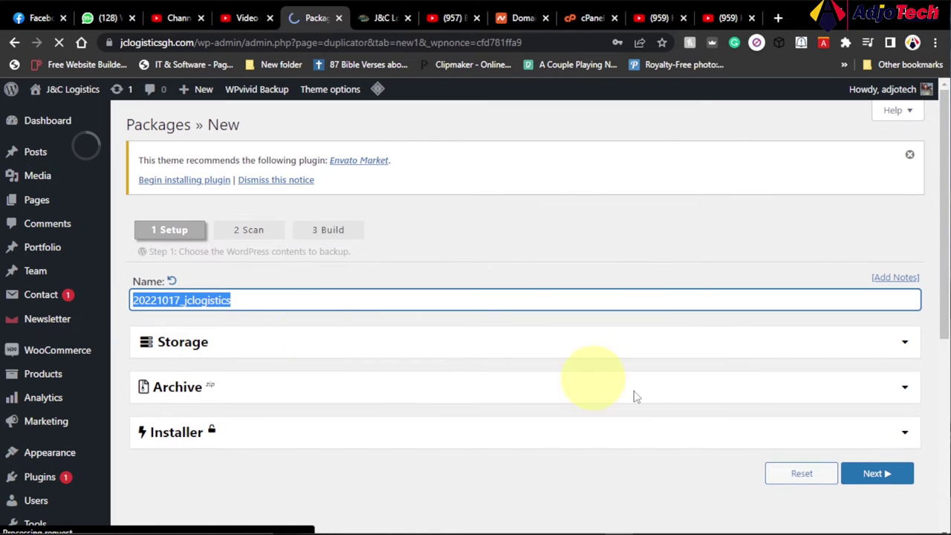
{"action": "left_click", "coordinate": [872, 475]}
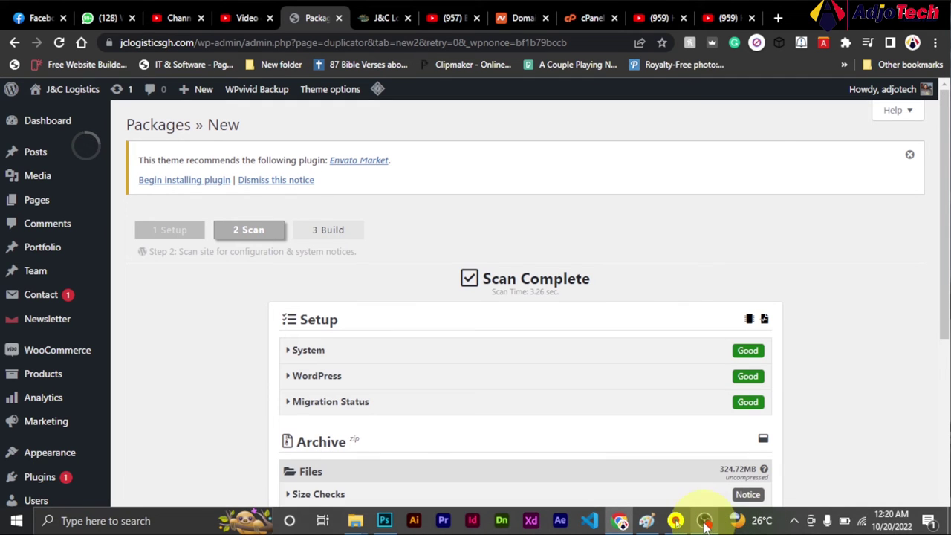
Step: Accept the scan notices with 'Yes. Continue with the build process!' and start the build
{"action": "scroll", "coordinate": [858, 352], "scroll_direction": "down", "scroll_amount": 1}
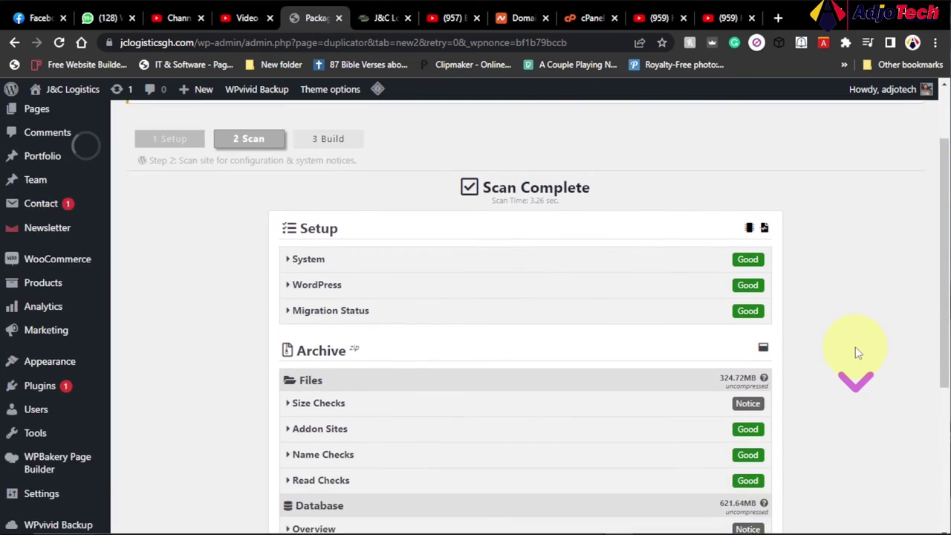
{"action": "scroll", "coordinate": [855, 345], "scroll_direction": "down", "scroll_amount": 2}
{"action": "scroll", "coordinate": [855, 346], "scroll_direction": "down", "scroll_amount": 2}
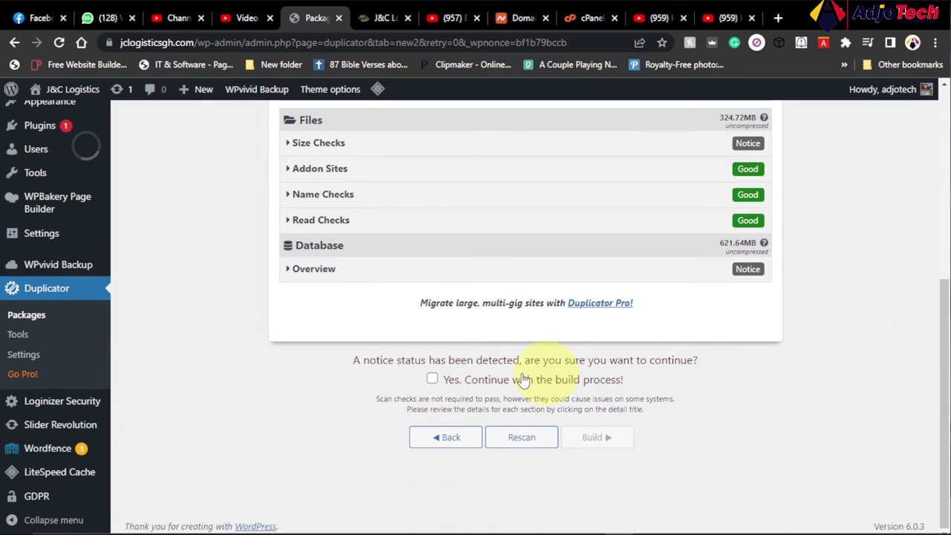
{"action": "left_click", "coordinate": [432, 380]}
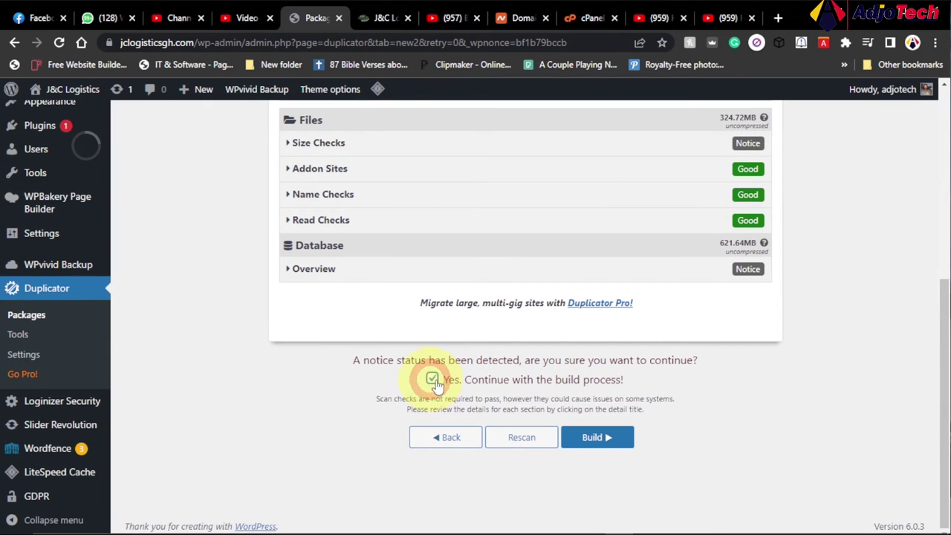
{"action": "left_click", "coordinate": [586, 437]}
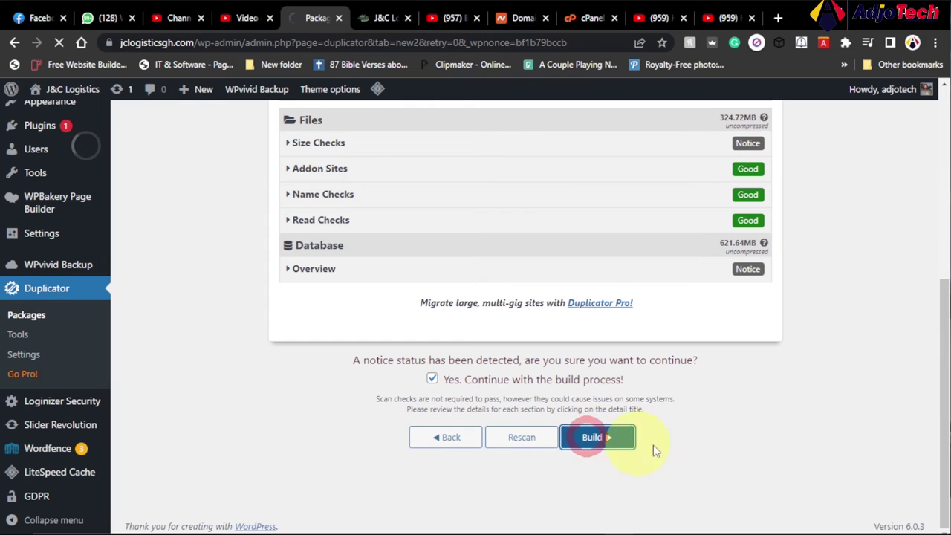
{"action": "scroll", "coordinate": [750, 446], "scroll_direction": "up", "scroll_amount": 1}
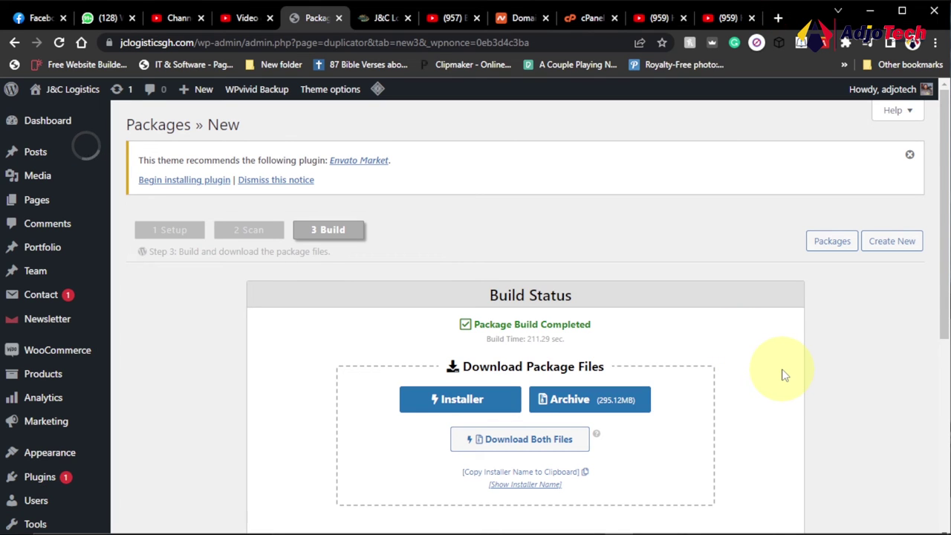
Step: Download both the installer and the archive files of the completed package
{"action": "scroll", "coordinate": [812, 394], "scroll_direction": "down", "scroll_amount": 1}
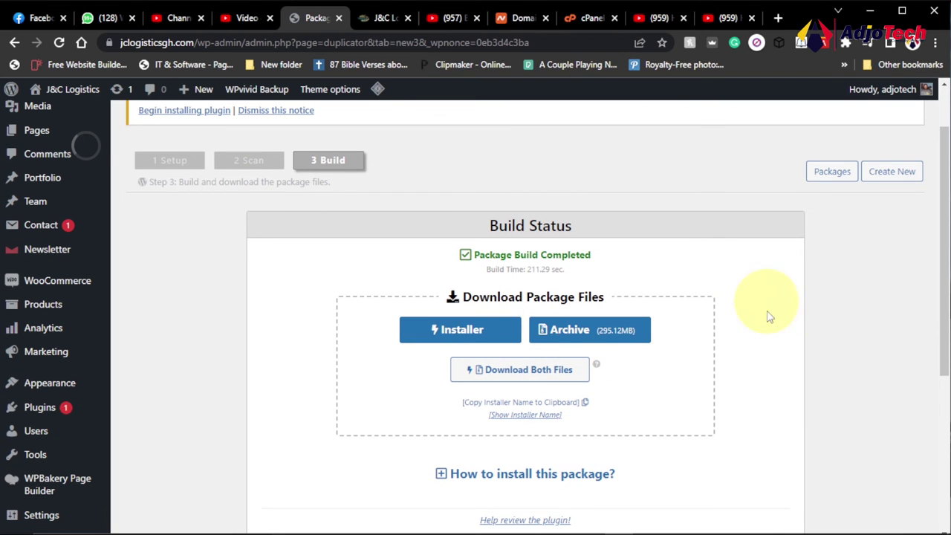
{"action": "left_click", "coordinate": [518, 375]}
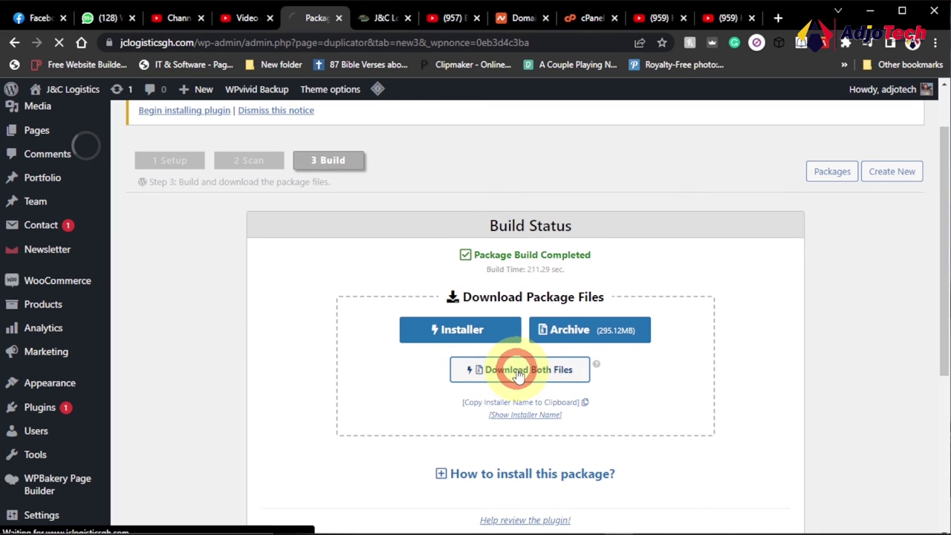